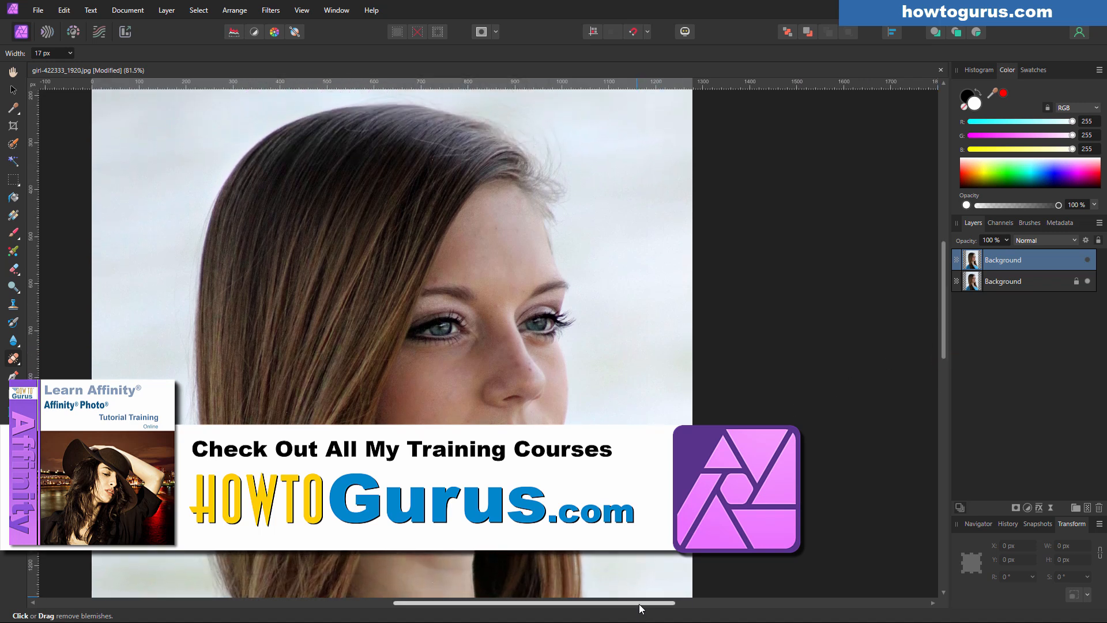
{"action": "left_click_drag", "start_coordinate": [637, 604], "coordinate": [597, 609]}
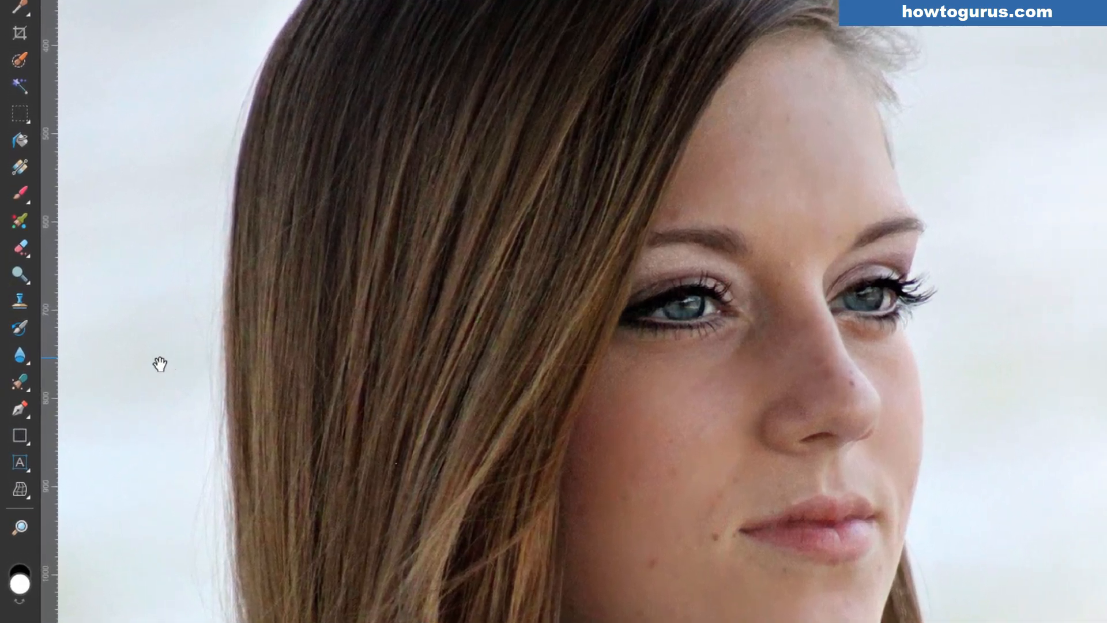
Activate the Blemish Removal Tool and set its brush width to 22 px.
{"action": "left_click", "coordinate": [19, 382]}
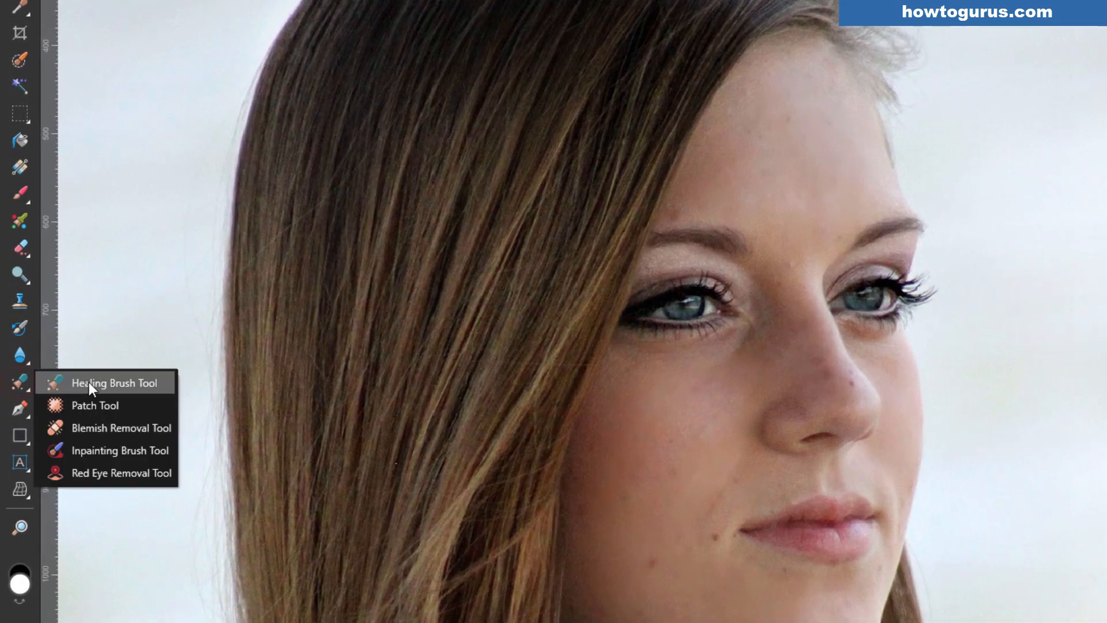
{"action": "left_click", "coordinate": [123, 430]}
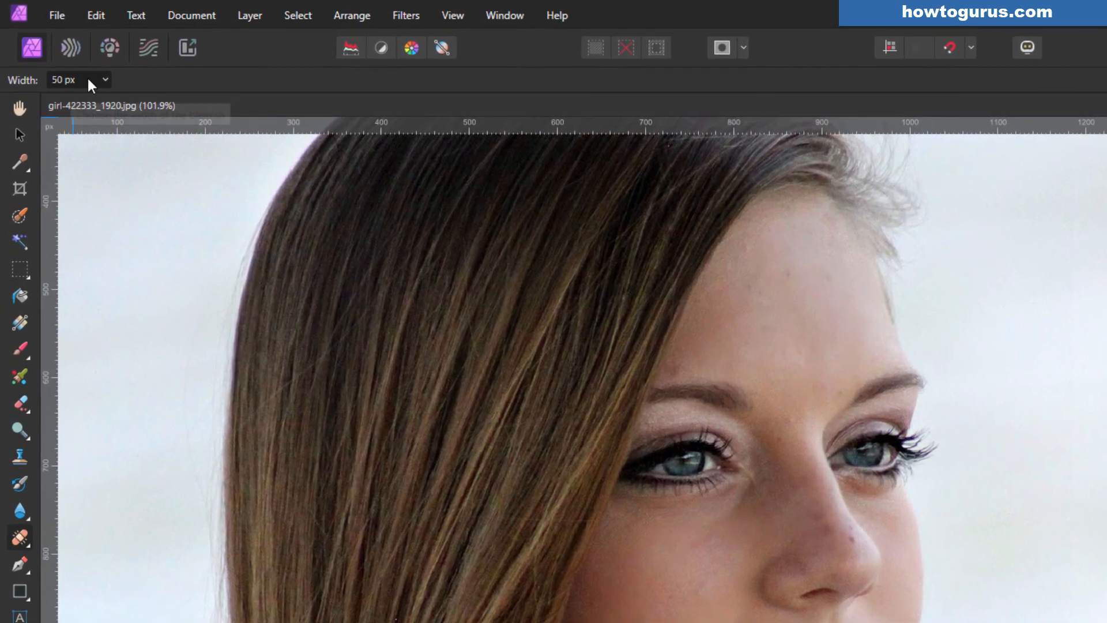
{"action": "left_click", "coordinate": [104, 79]}
{"action": "left_click_drag", "start_coordinate": [109, 99], "coordinate": [90, 101]}
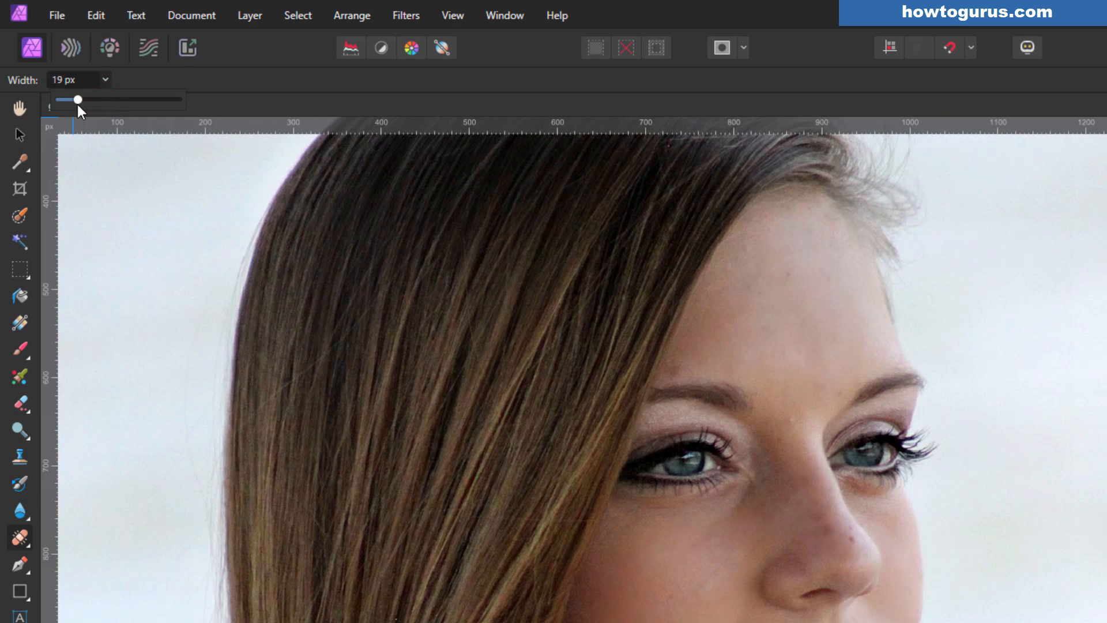
{"action": "left_click_drag", "start_coordinate": [77, 105], "coordinate": [79, 105]}
{"action": "left_click", "coordinate": [106, 79]}
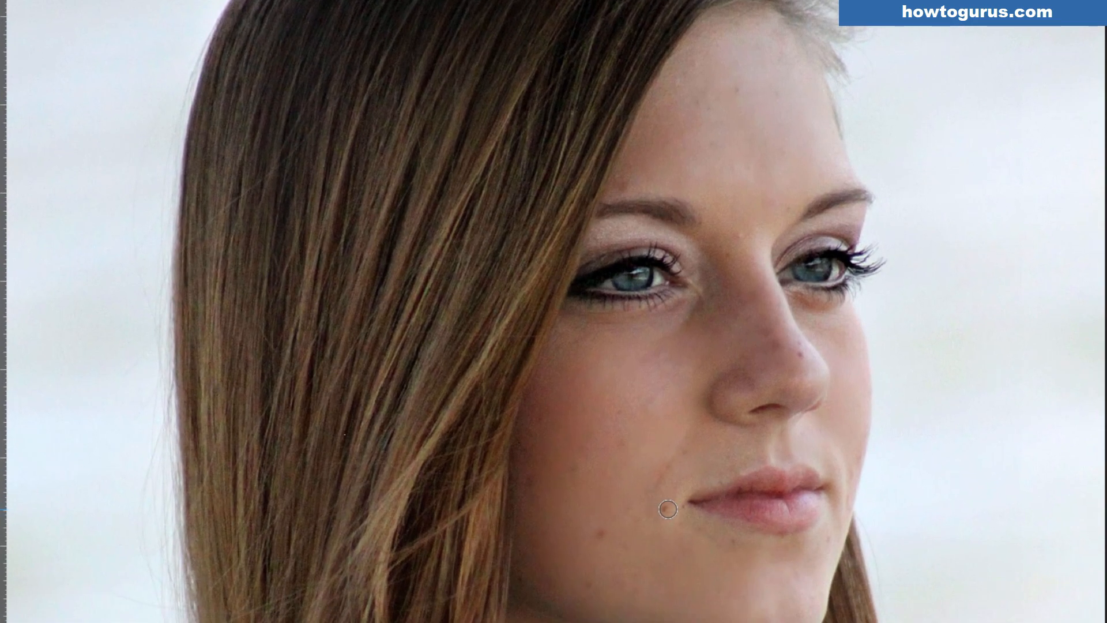
Try a smaller and a larger brush size over the mole beside the mouth.
{"action": "left_click", "coordinate": [669, 509]}
{"action": "left_click", "coordinate": [663, 509]}
{"action": "key", "text": "bracketleft"}
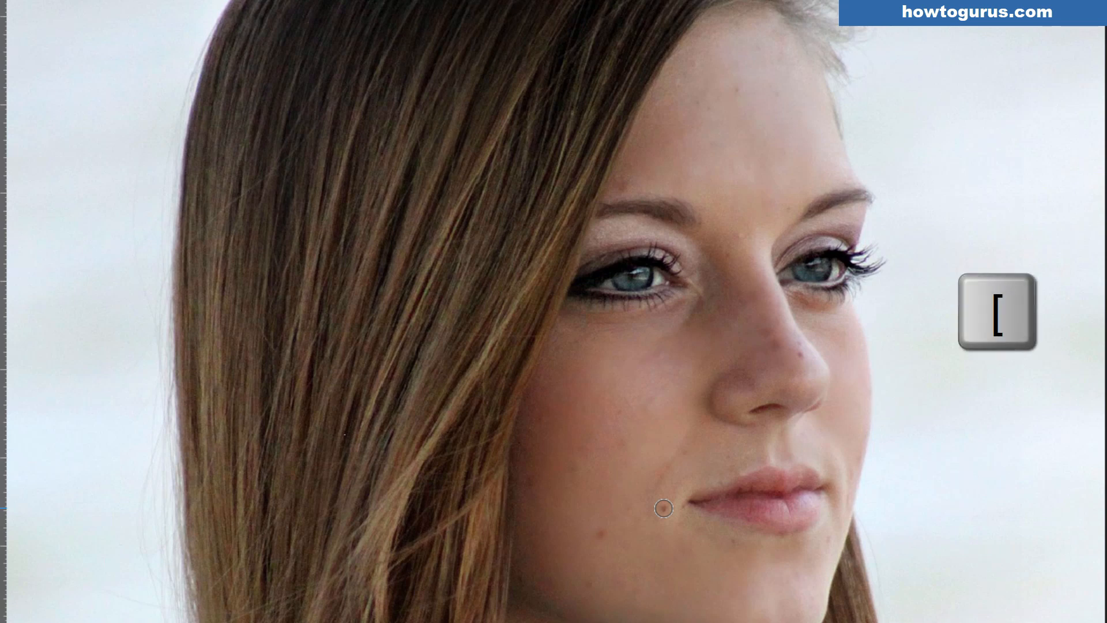
{"action": "key", "text": "bracketright"}
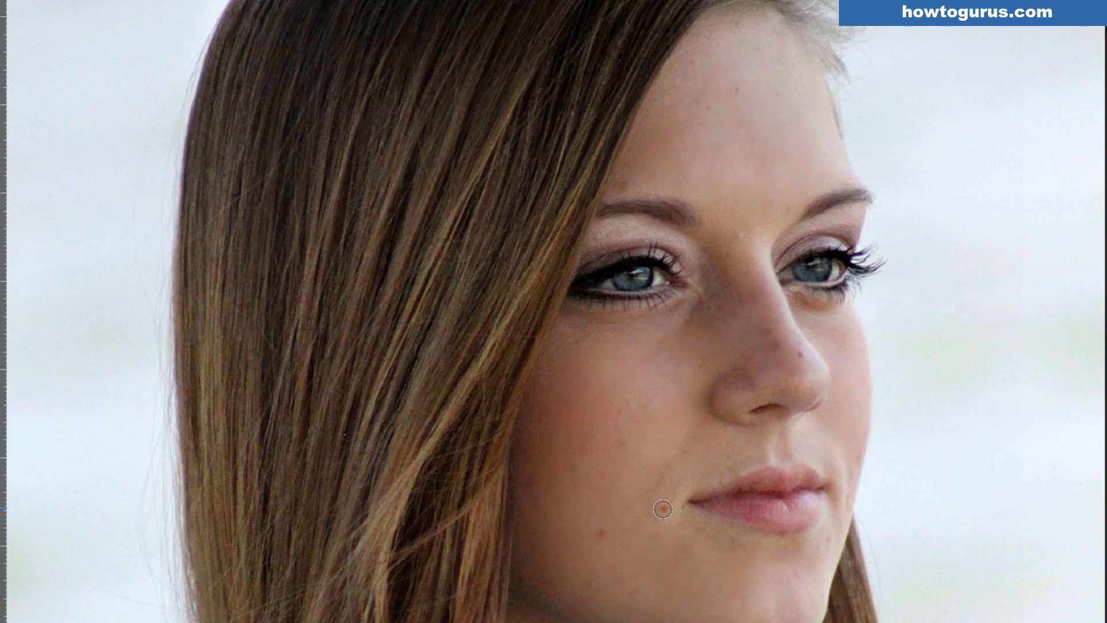
{"action": "left_click", "coordinate": [801, 355]}
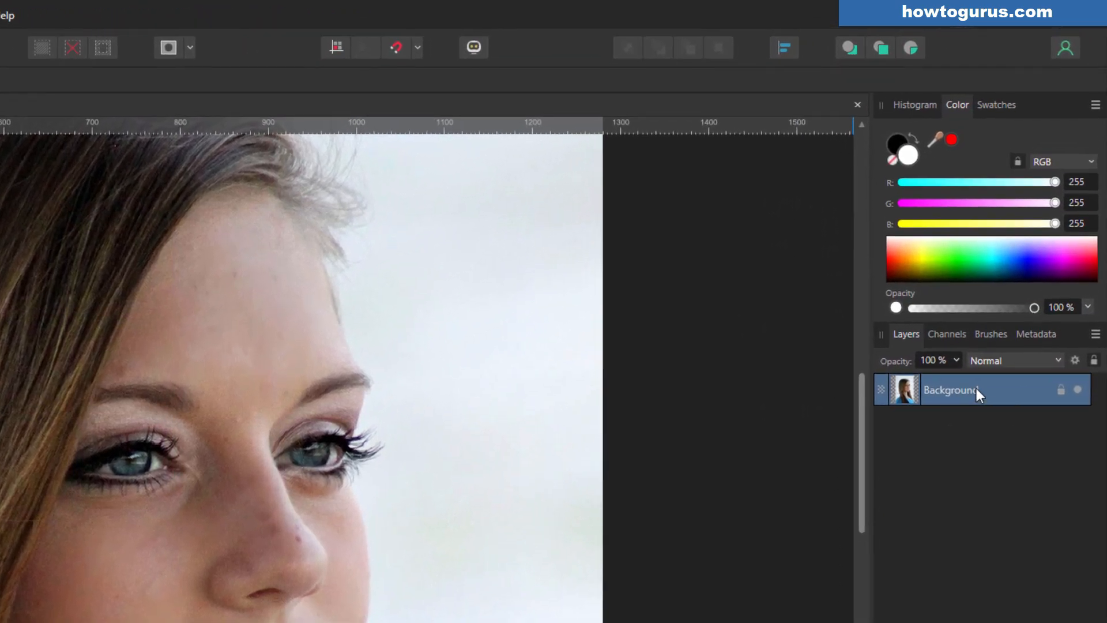
Duplicate the Background layer and hide the locked original beneath the copy.
{"action": "right_click", "coordinate": [1020, 259]}
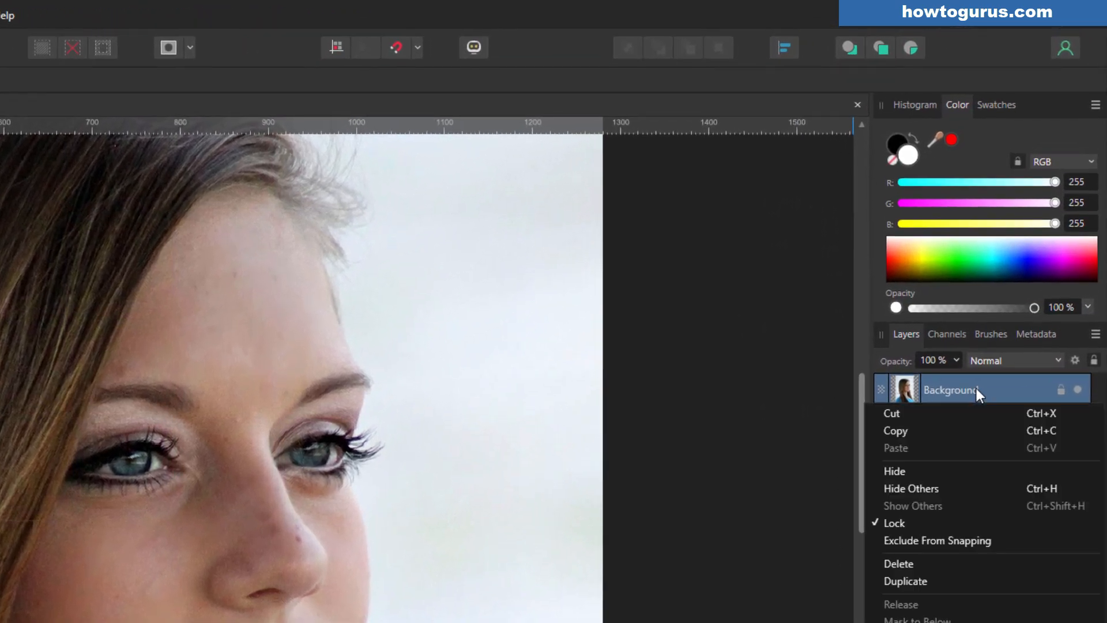
{"action": "left_click", "coordinate": [938, 581]}
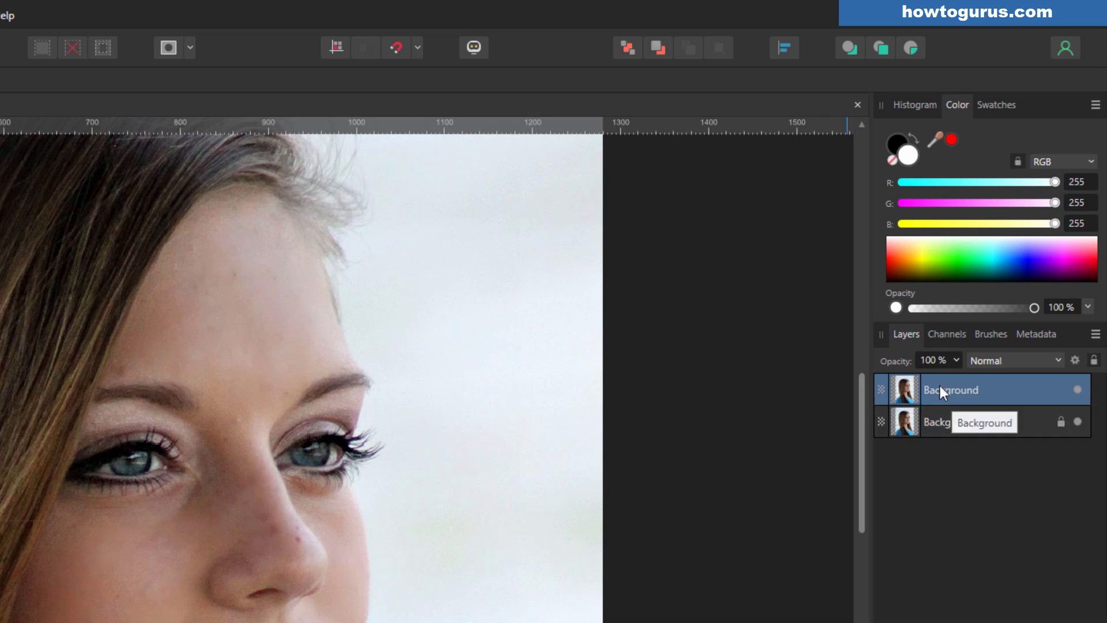
{"action": "left_click", "coordinate": [1078, 421]}
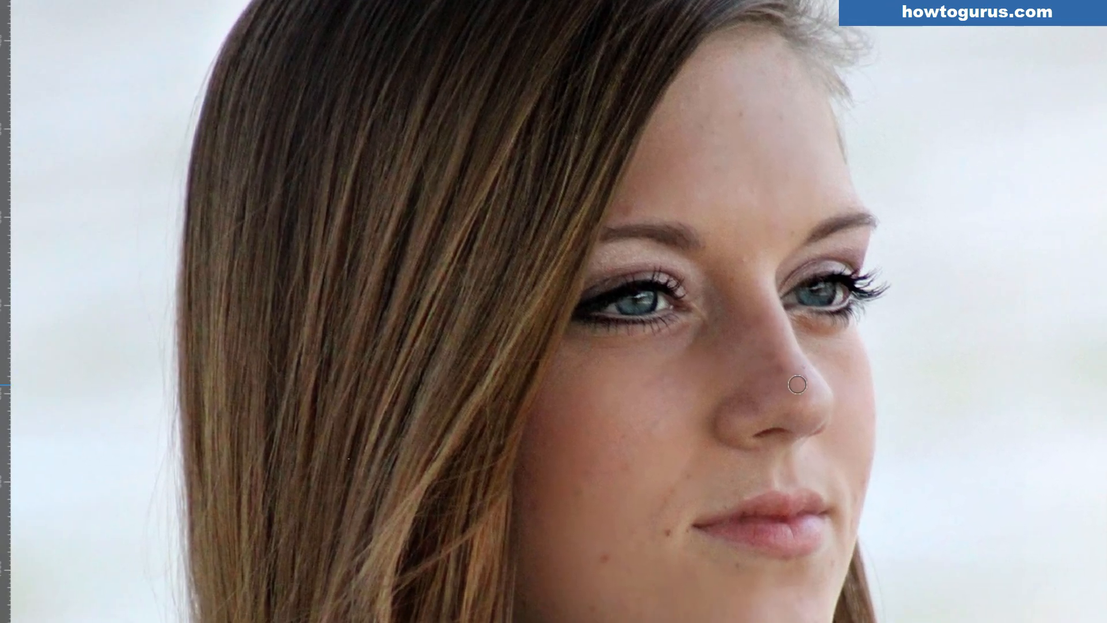
{"action": "scroll", "coordinate": [803, 378], "scroll_direction": "up", "scroll_amount": 2}
{"action": "scroll", "coordinate": [800, 385], "scroll_direction": "down", "scroll_amount": 4}
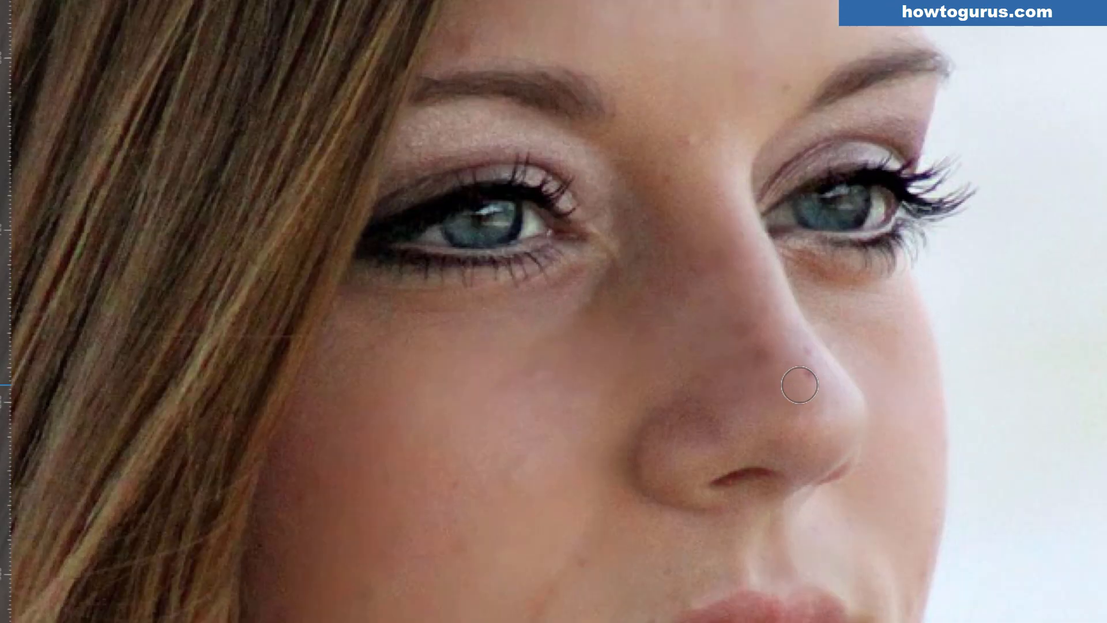
{"action": "scroll", "coordinate": [801, 383], "scroll_direction": "up", "scroll_amount": 3}
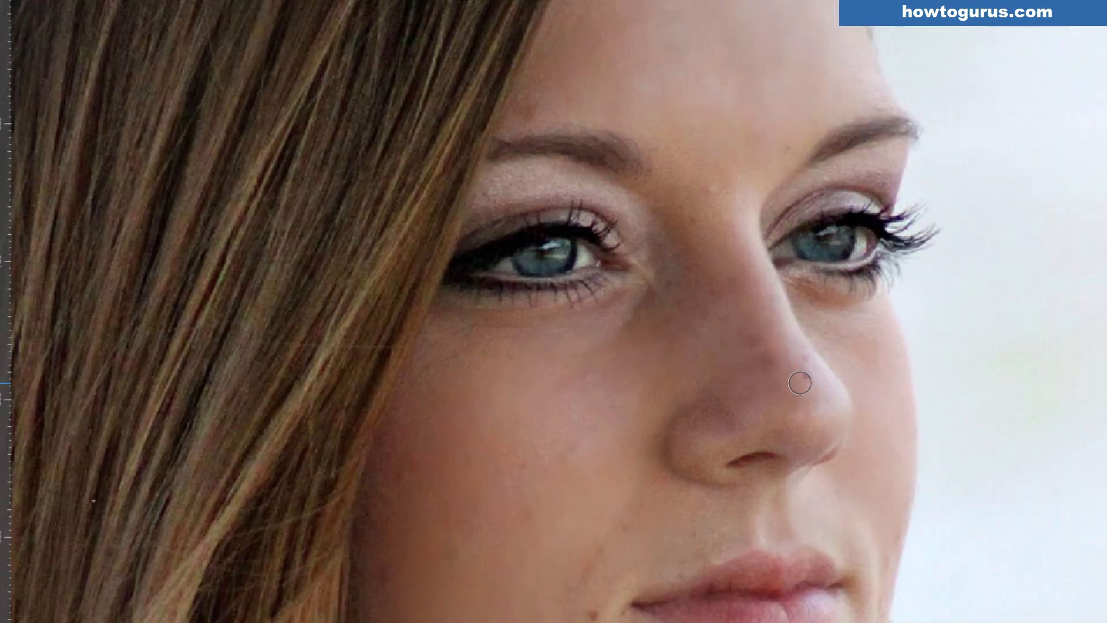
{"action": "scroll", "coordinate": [801, 383], "scroll_direction": "down", "scroll_amount": 2}
{"action": "scroll", "coordinate": [800, 383], "scroll_direction": "down", "scroll_amount": 3}
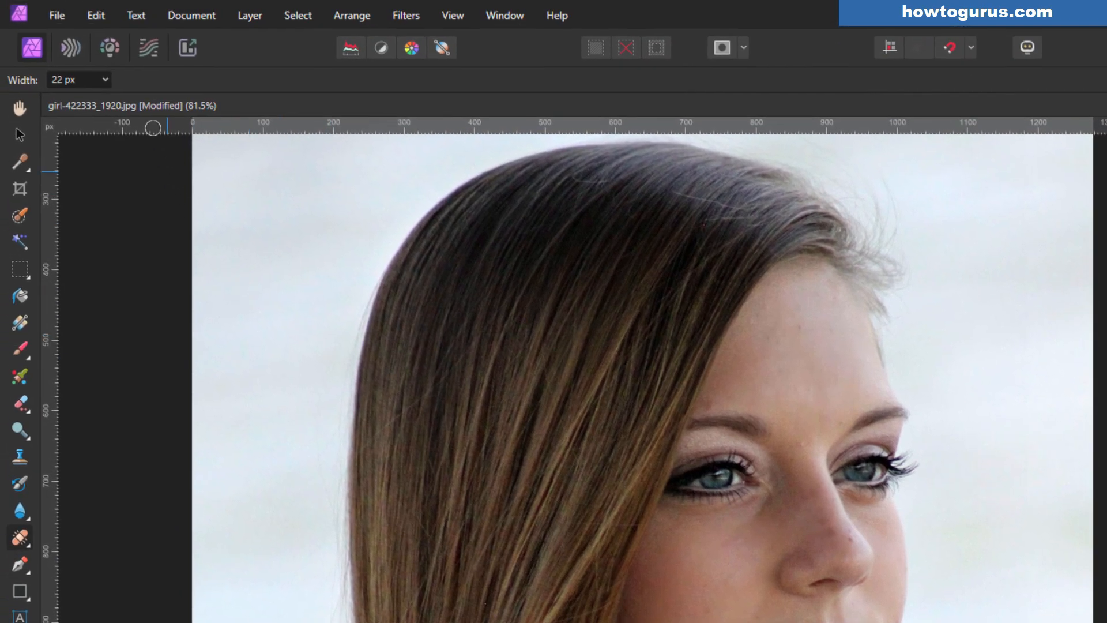
Check the option for zooming with the mouse wheel in the Tools settings.
{"action": "left_click", "coordinate": [96, 15]}
{"action": "left_click", "coordinate": [136, 372]}
{"action": "left_click", "coordinate": [513, 348]}
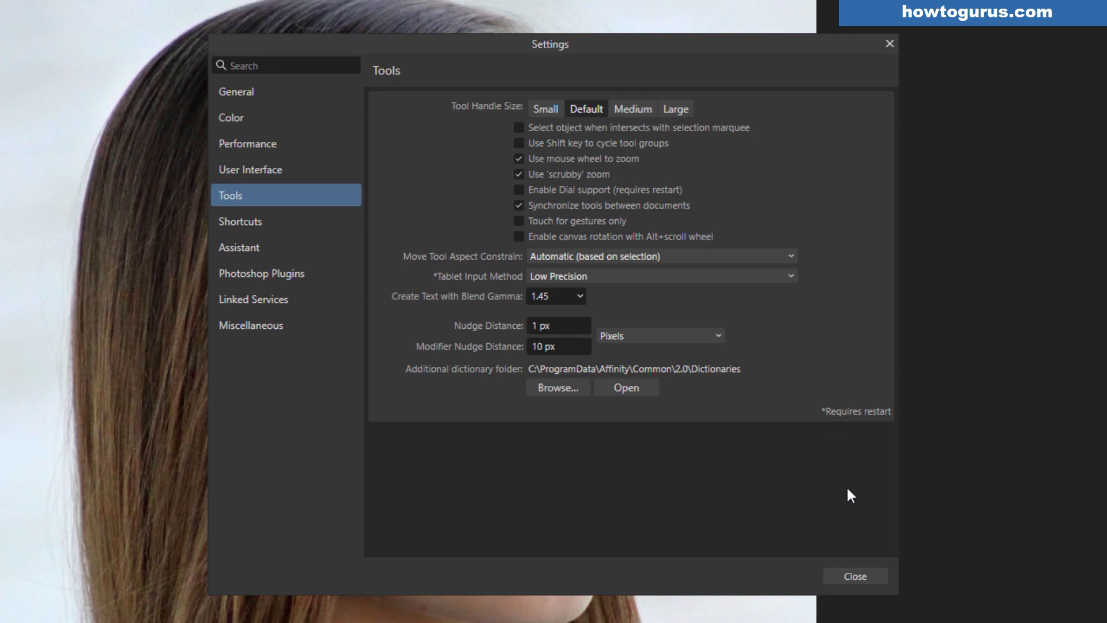
{"action": "left_click", "coordinate": [869, 576]}
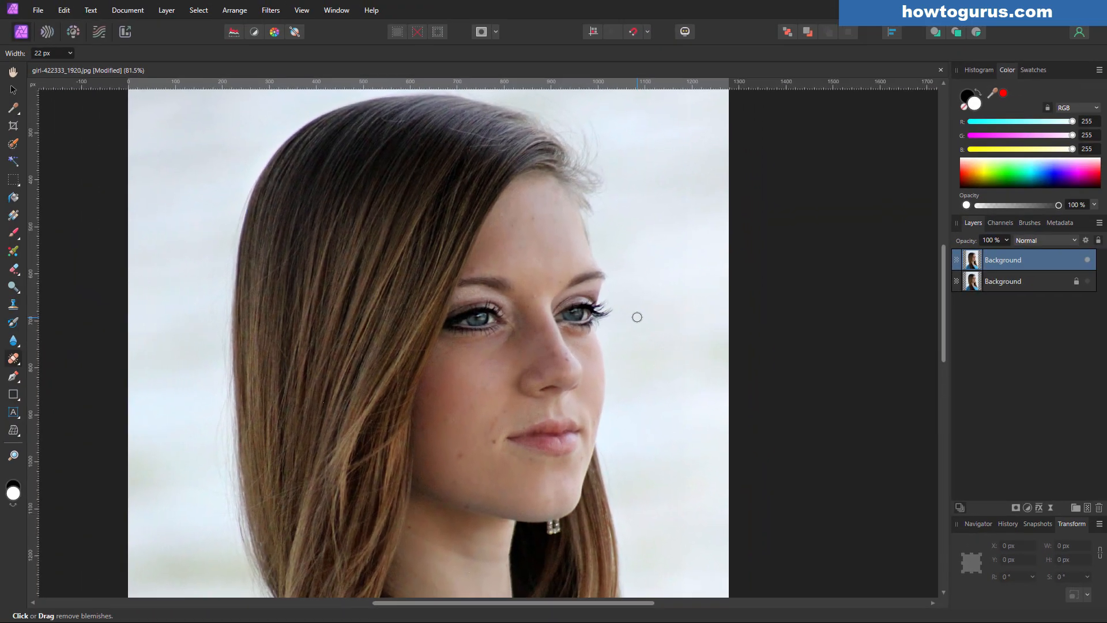
{"action": "left_click", "coordinate": [13, 455]}
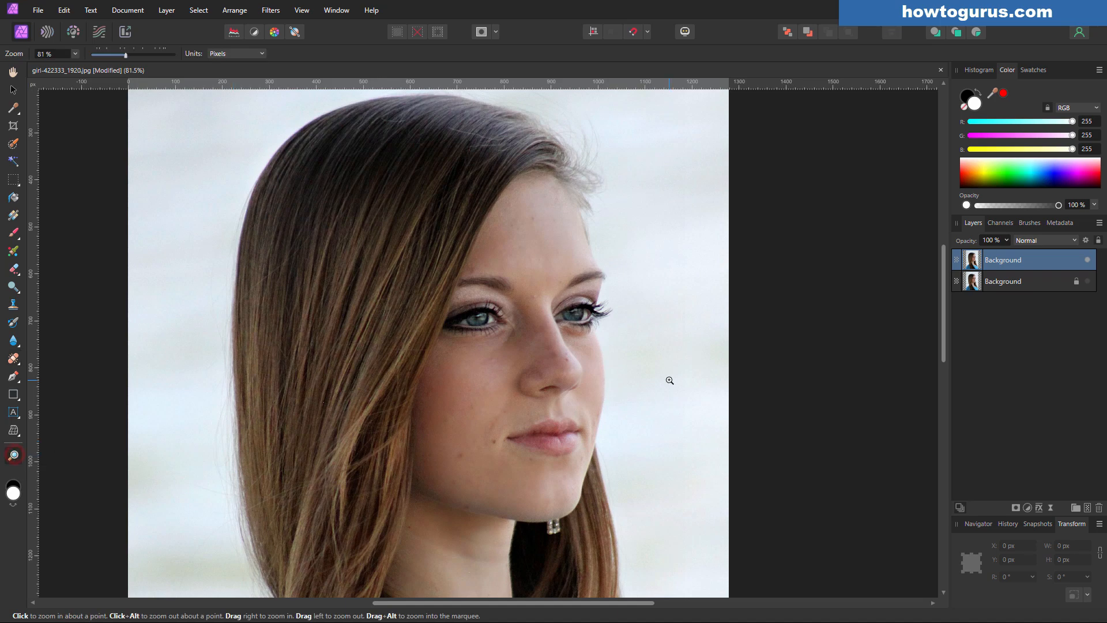
{"action": "left_click", "coordinate": [656, 323]}
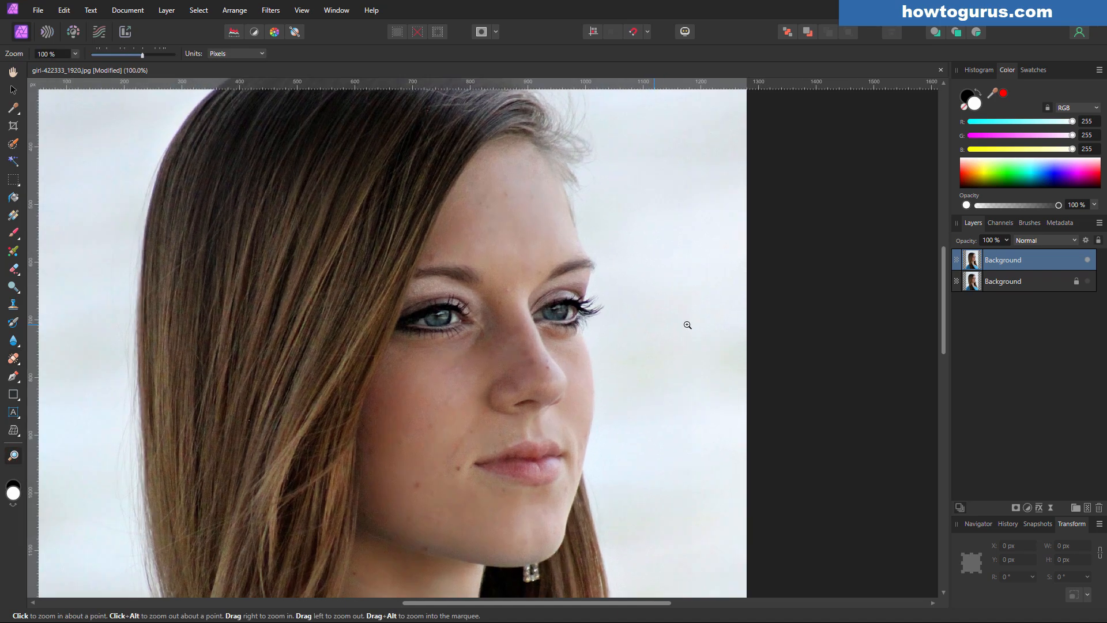
{"action": "left_click_drag", "start_coordinate": [687, 325], "coordinate": [604, 360]}
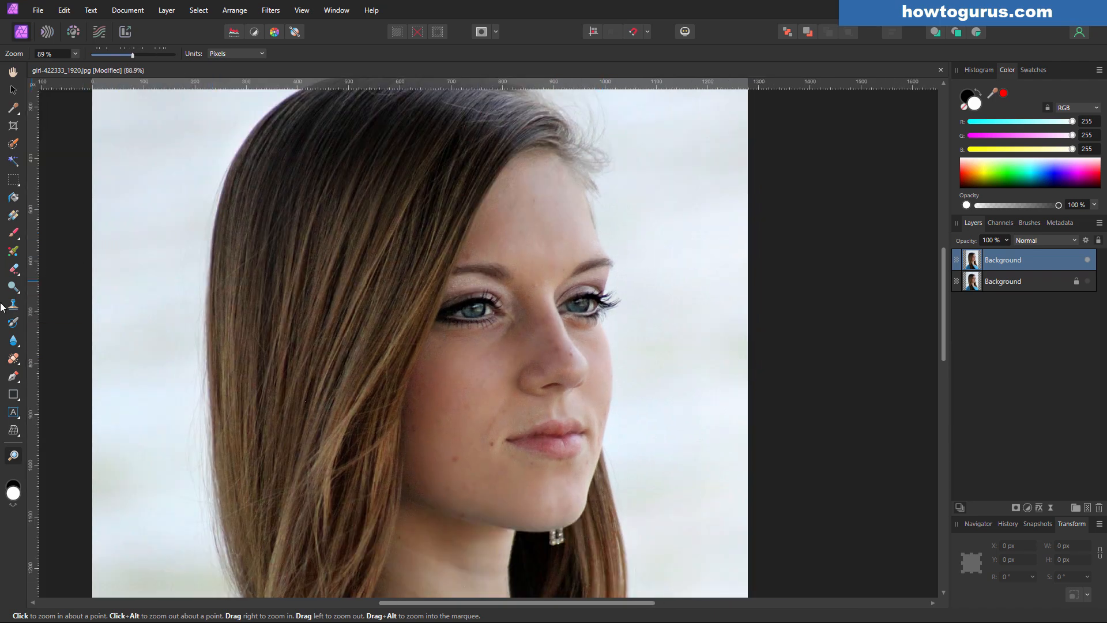
Remove the mole beside the mouth and the dark spot on the nose with the Blemish Removal Tool.
{"action": "left_click", "coordinate": [13, 359]}
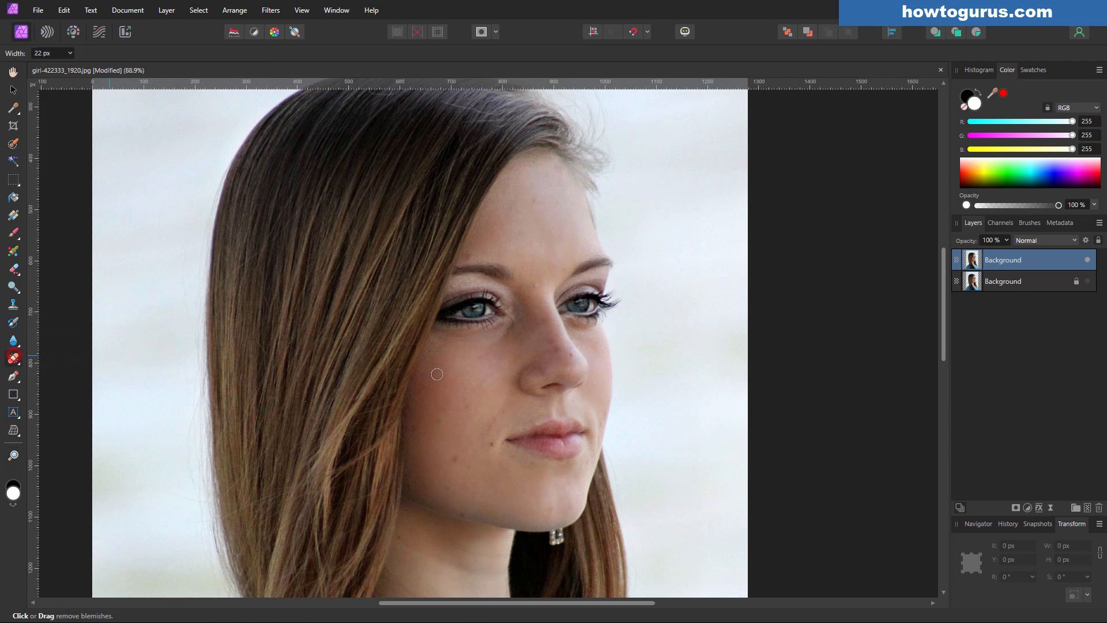
{"action": "scroll", "coordinate": [485, 433], "scroll_direction": "up", "scroll_amount": 3}
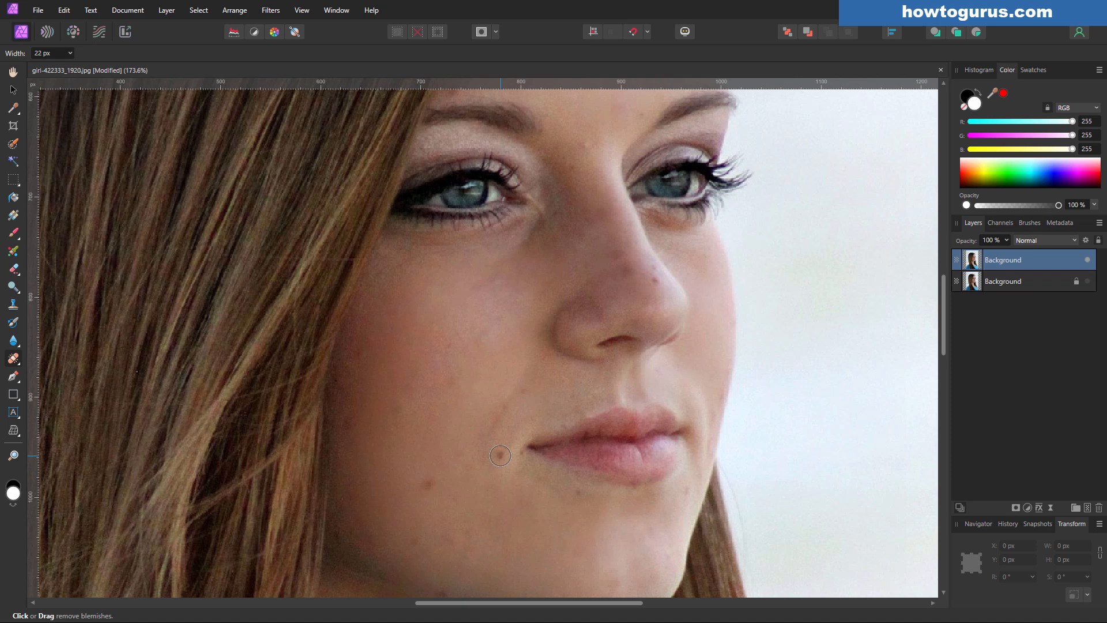
{"action": "left_click", "coordinate": [500, 456]}
{"action": "left_click", "coordinate": [518, 458]}
{"action": "left_click", "coordinate": [562, 350]}
{"action": "left_click", "coordinate": [655, 278]}
Reduce the blemish brush to 11 px and remove the small spots along the nose bridge and between the eyes.
{"action": "key", "text": "bracketleft"}
{"action": "key", "text": "bracketleft"}
{"action": "key", "text": "bracketleft"}
{"action": "key", "text": "bracketleft"}
{"action": "key", "text": "bracketleft"}
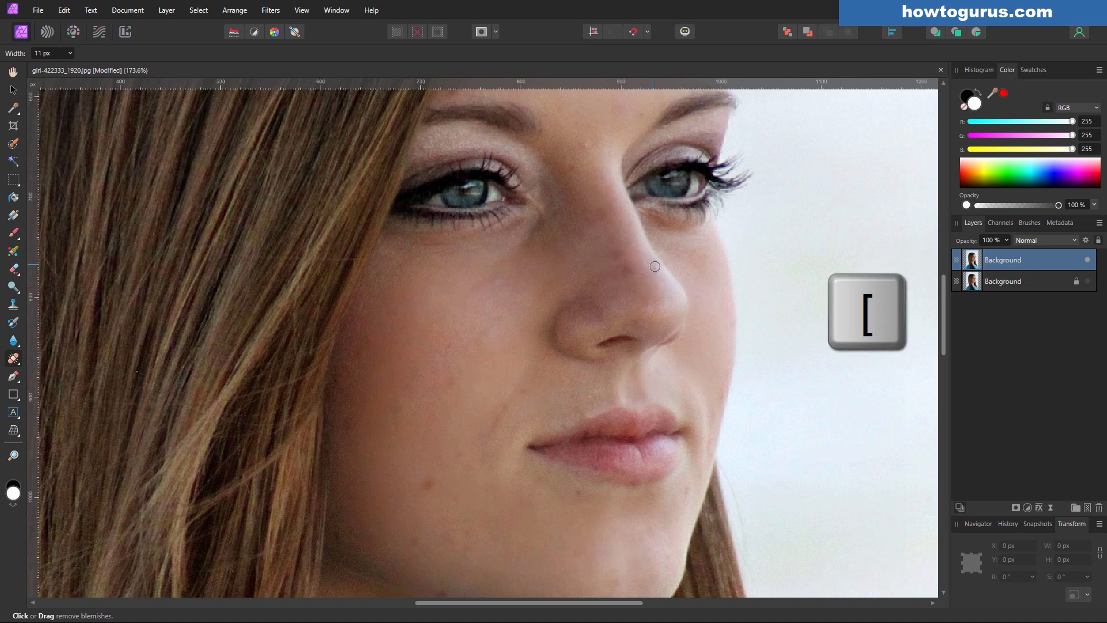
{"action": "left_click", "coordinate": [655, 269]}
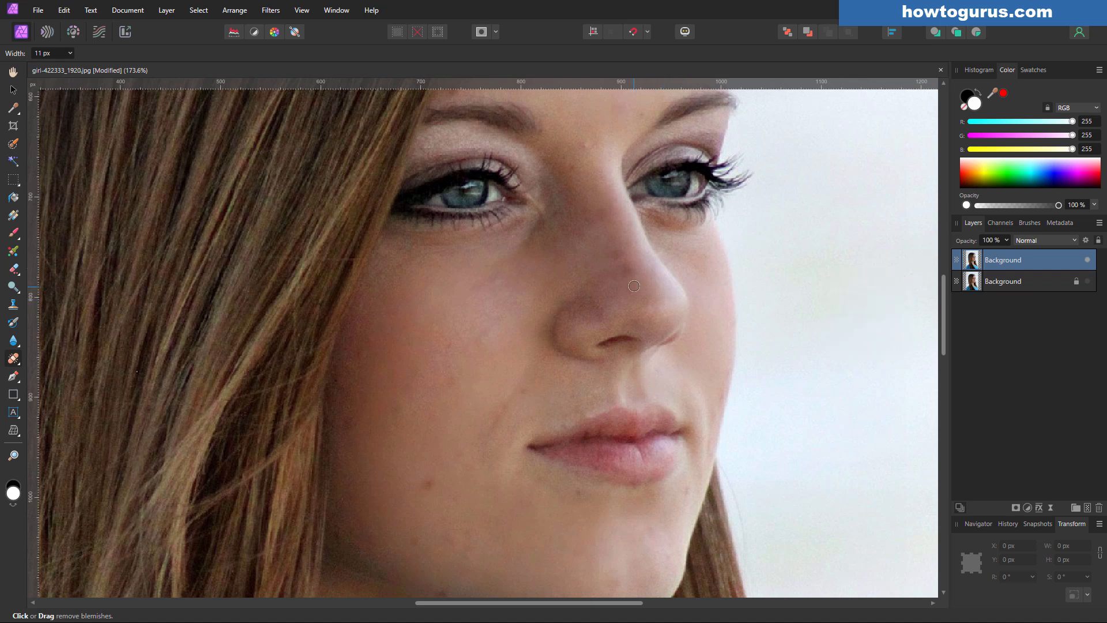
{"action": "left_click", "coordinate": [628, 240]}
{"action": "left_click", "coordinate": [623, 223]}
{"action": "left_click", "coordinate": [600, 239]}
{"action": "left_click", "coordinate": [573, 167]}
{"action": "left_click", "coordinate": [585, 144]}
Enlarge the blemish brush to 20 px and remove the uneven spots on the side of the nose.
{"action": "key", "text": "bracketright"}
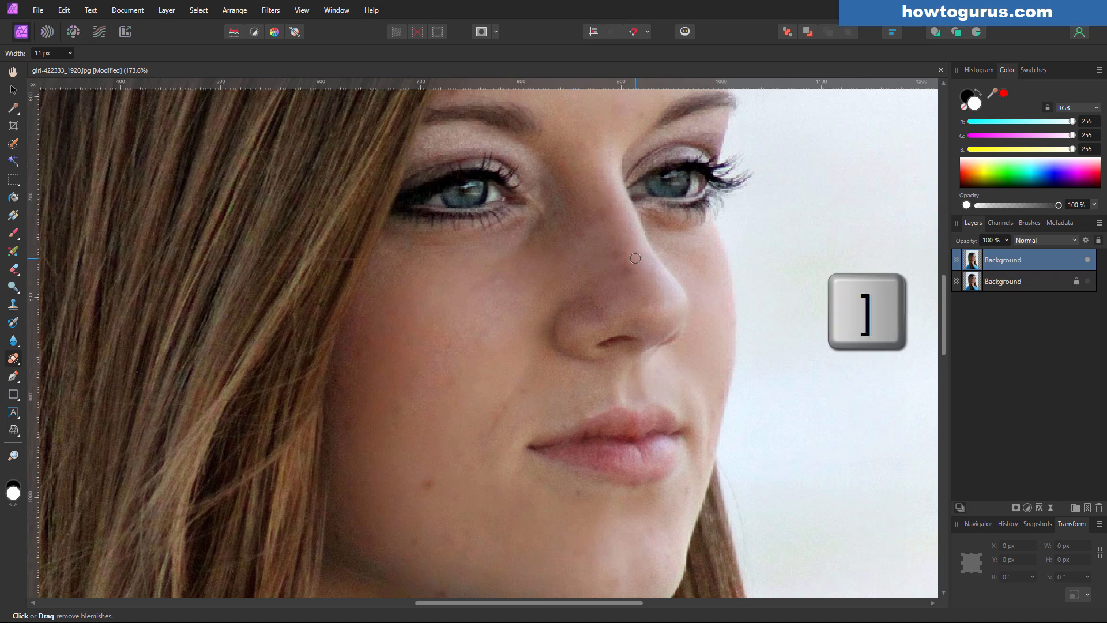
{"action": "key", "text": "bracketright"}
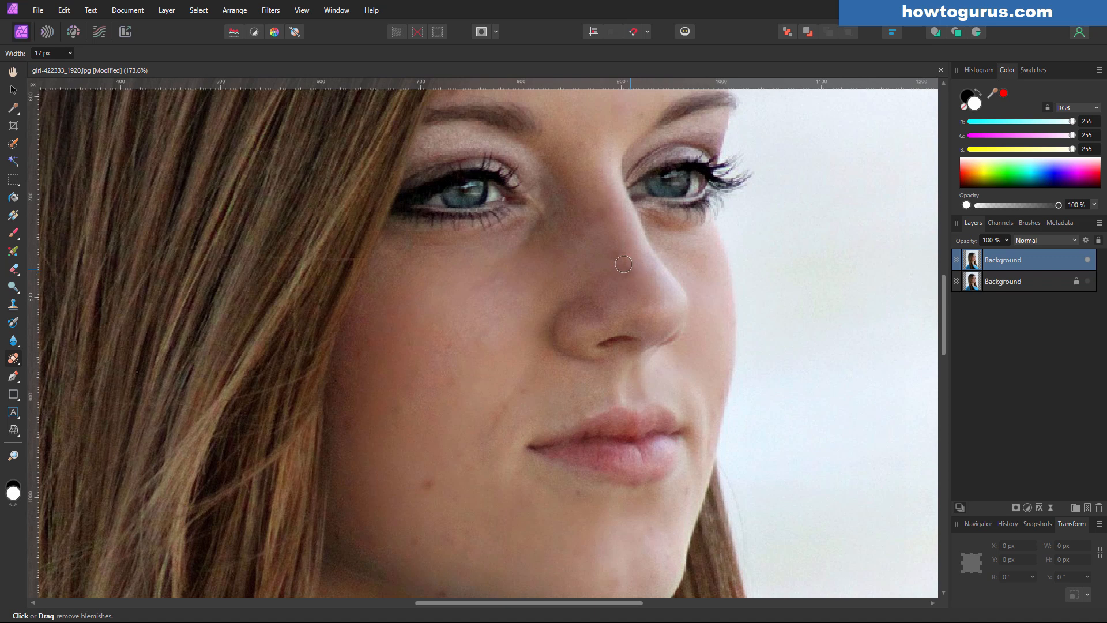
{"action": "key", "text": "bracketright"}
{"action": "left_click", "coordinate": [617, 254]}
{"action": "left_click", "coordinate": [561, 217]}
Remove the blemishes on the cheek beside the hair and on the chin below the lips.
{"action": "left_click", "coordinate": [399, 414]}
{"action": "left_click", "coordinate": [361, 355]}
{"action": "left_click", "coordinate": [350, 426]}
{"action": "left_click", "coordinate": [463, 393]}
{"action": "left_click", "coordinate": [450, 345]}
{"action": "left_click", "coordinate": [518, 505]}
{"action": "left_click", "coordinate": [580, 493]}
{"action": "left_click", "coordinate": [689, 490]}
Reduce the blemish brush to 7 px and remove the small spots along the outer edge of the far cheek.
{"action": "scroll", "coordinate": [729, 400], "scroll_direction": "up", "scroll_amount": 5}
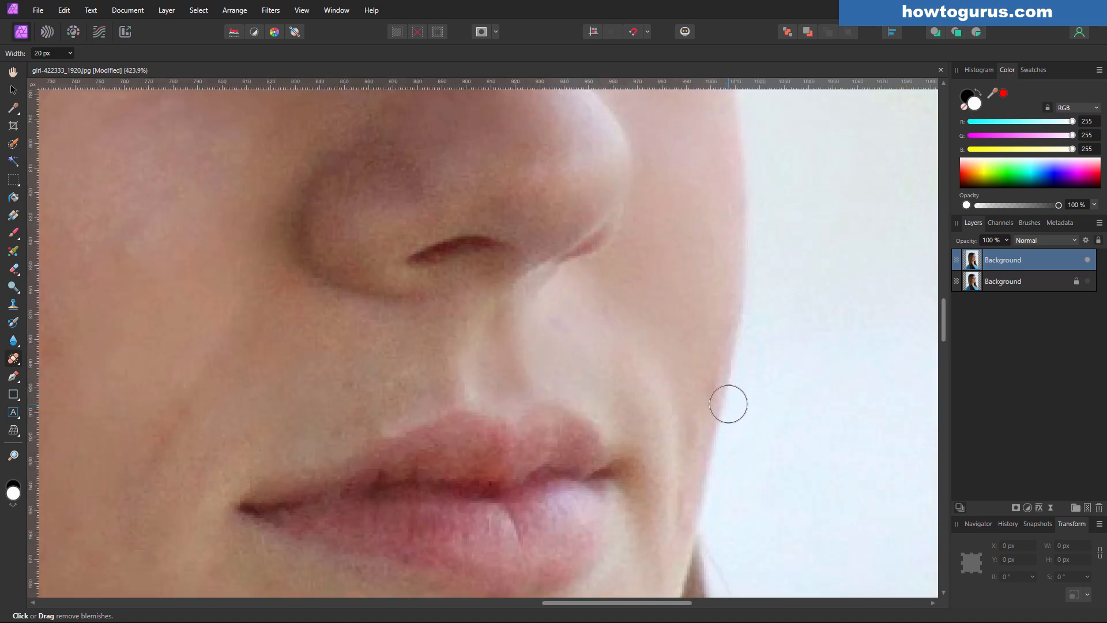
{"action": "scroll", "coordinate": [744, 458], "scroll_direction": "down", "scroll_amount": 3}
{"action": "mouse_move", "coordinate": [736, 442]}
{"action": "left_mouse_down"}
{"action": "mouse_move", "coordinate": [658, 410]}
{"action": "mouse_move", "coordinate": [592, 430]}
{"action": "left_mouse_up"}
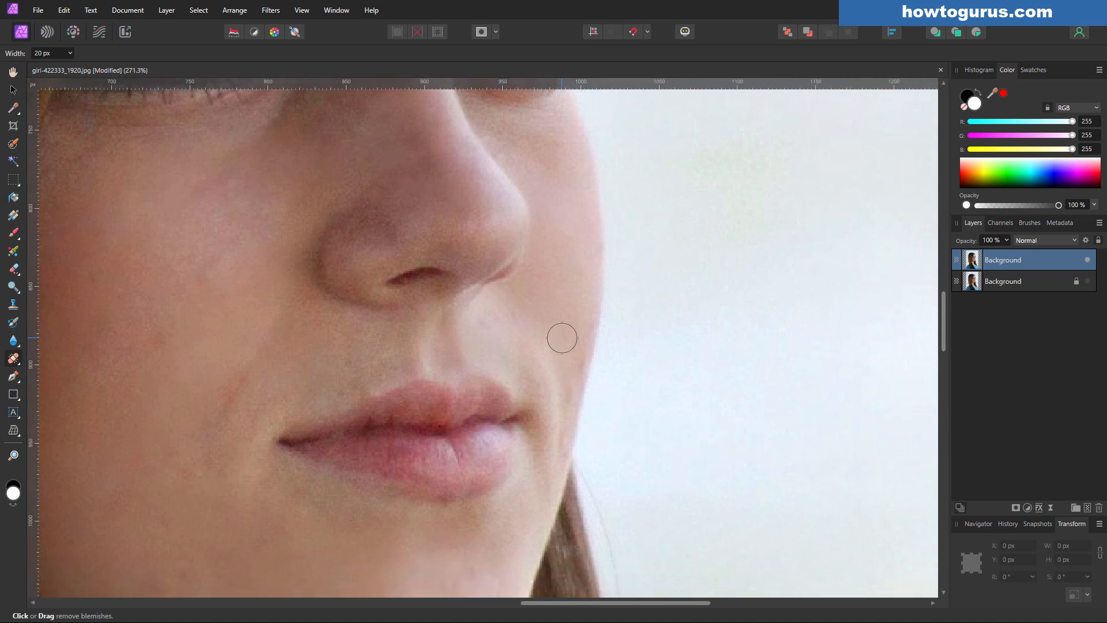
{"action": "key", "text": "bracketleft"}
{"action": "key", "text": "bracketleft"}
{"action": "key", "text": "bracketleft"}
{"action": "key", "text": "bracketleft"}
{"action": "key", "text": "bracketleft"}
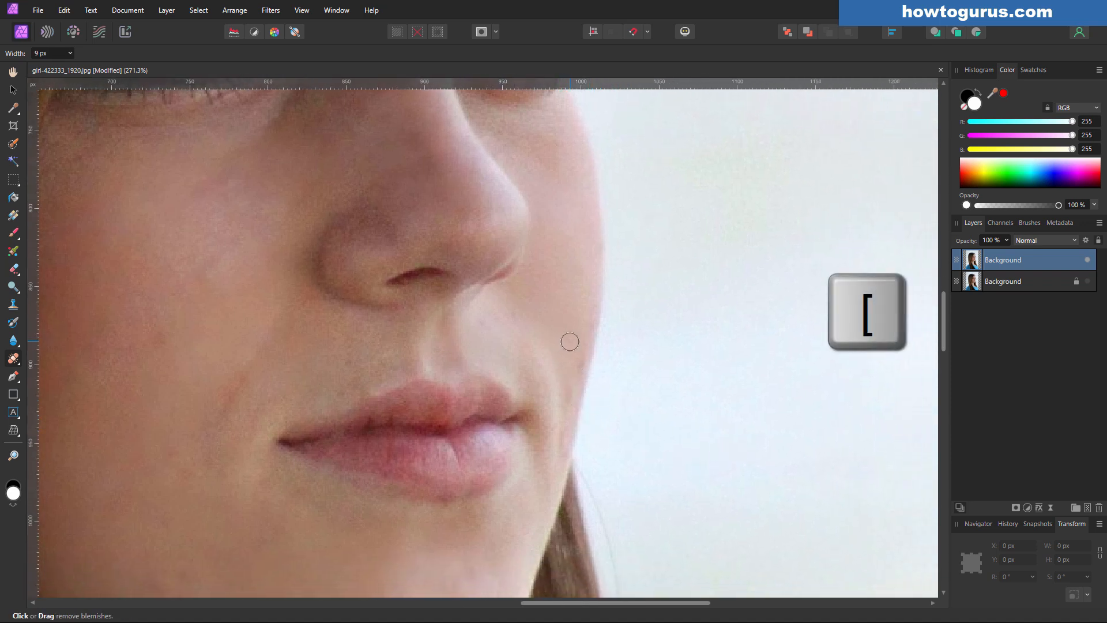
{"action": "key", "text": "bracketleft"}
{"action": "left_click", "coordinate": [579, 365]}
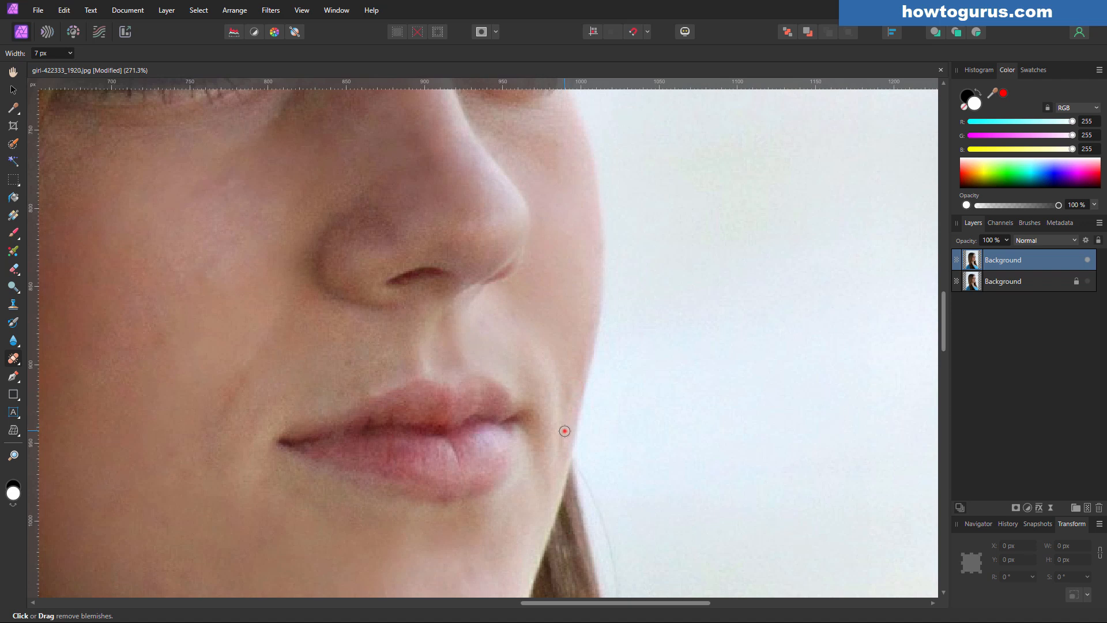
{"action": "left_click", "coordinate": [564, 433]}
{"action": "left_click", "coordinate": [563, 439]}
{"action": "left_click", "coordinate": [569, 390]}
{"action": "left_click", "coordinate": [583, 344]}
Enlarge the blemish brush to 17 px and remove the spots across the middle and upper forehead.
{"action": "mouse_move", "coordinate": [538, 283]}
{"action": "left_mouse_down"}
{"action": "mouse_move", "coordinate": [542, 361]}
{"action": "mouse_move", "coordinate": [501, 417]}
{"action": "left_mouse_up"}
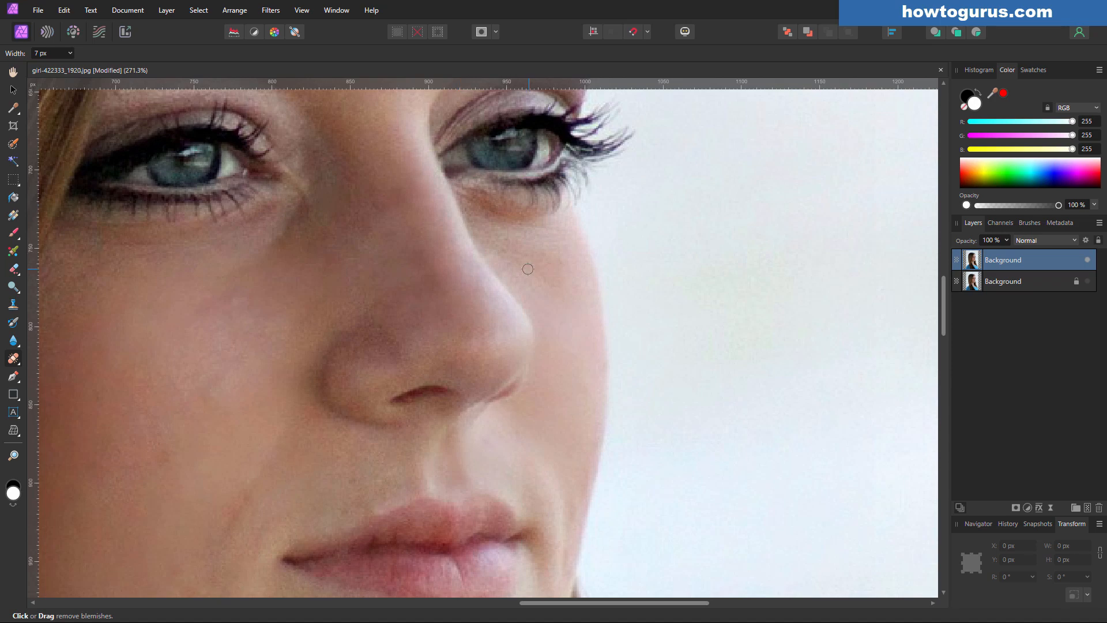
{"action": "left_click_drag", "start_coordinate": [527, 269], "coordinate": [506, 476]}
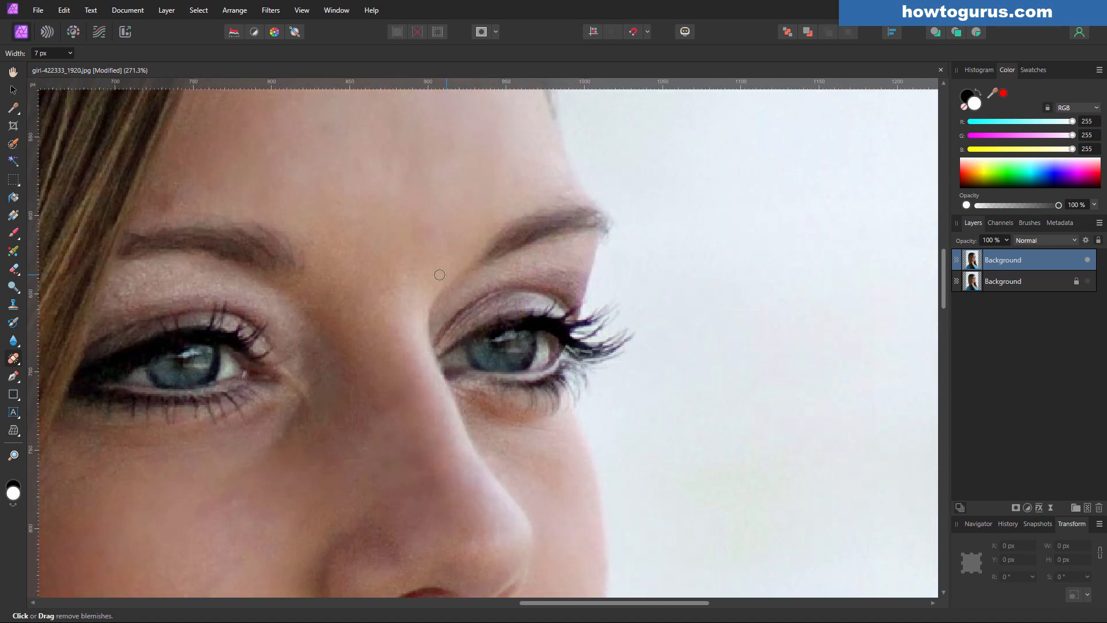
{"action": "left_click_drag", "start_coordinate": [353, 272], "coordinate": [526, 329]}
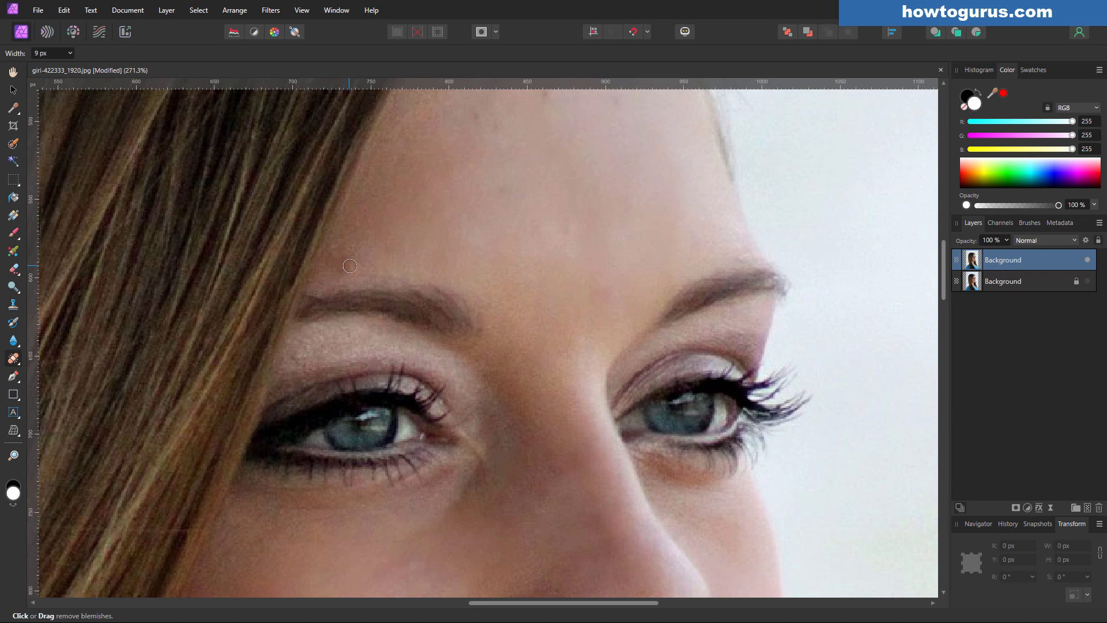
{"action": "key", "text": "bracketright"}
{"action": "key", "text": "bracketright"}
{"action": "key", "text": "bracketright"}
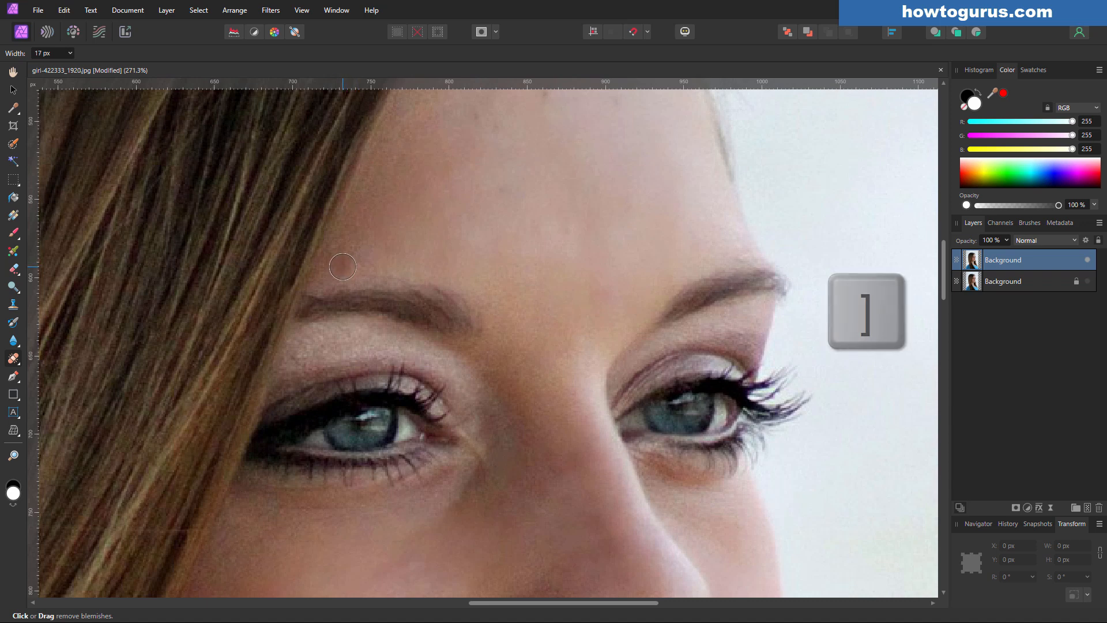
{"action": "left_click_drag", "start_coordinate": [525, 192], "coordinate": [513, 346]}
{"action": "left_click", "coordinate": [463, 268]}
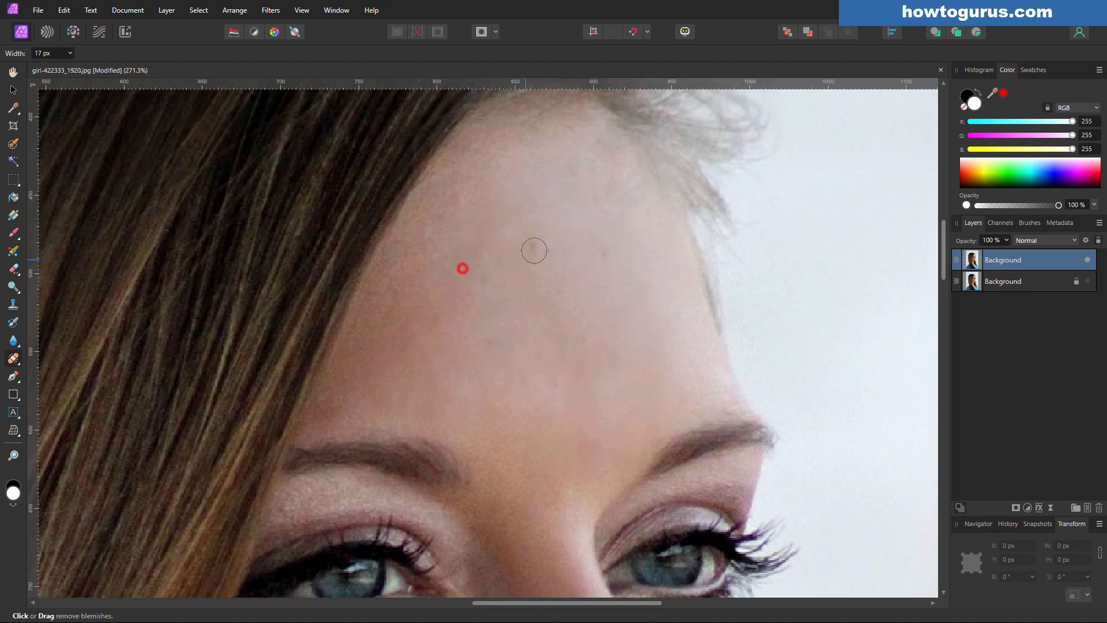
{"action": "left_click", "coordinate": [606, 249]}
{"action": "left_click", "coordinate": [461, 192]}
{"action": "left_click", "coordinate": [573, 174]}
{"action": "left_click", "coordinate": [539, 128]}
{"action": "left_click", "coordinate": [617, 185]}
{"action": "left_click", "coordinate": [646, 208]}
Remove the blemishes on the forehead skin along the hairline, down towards the eyebrow.
{"action": "left_click", "coordinate": [416, 256]}
{"action": "left_click", "coordinate": [421, 236]}
{"action": "left_click", "coordinate": [395, 281]}
{"action": "left_click", "coordinate": [375, 317]}
{"action": "left_click", "coordinate": [366, 338]}
{"action": "left_click", "coordinate": [370, 359]}
{"action": "left_click", "coordinate": [376, 336]}
Clean up the remaining blemishes near the top of the forehead with the 17 px brush.
{"action": "left_click", "coordinate": [441, 218]}
{"action": "left_click", "coordinate": [470, 196]}
{"action": "left_click", "coordinate": [443, 217]}
{"action": "left_click", "coordinate": [534, 198]}
{"action": "left_click", "coordinate": [573, 154]}
{"action": "left_click", "coordinate": [632, 195]}
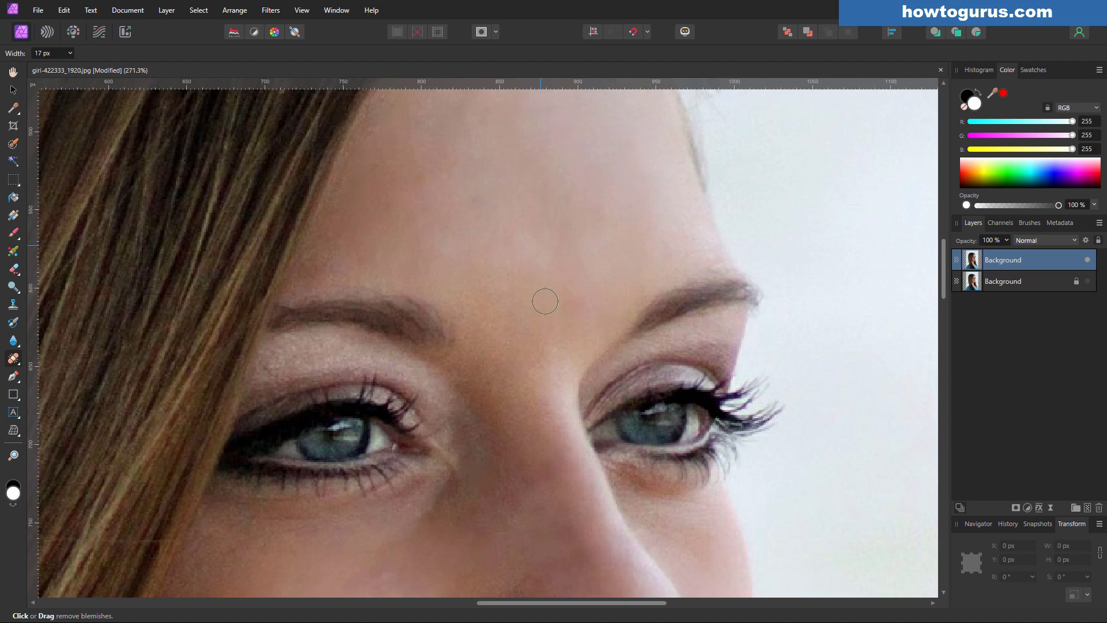
Remove the remaining spots on the near cheek, below the mouth corner, above the upper lip and on the skin beside the nose.
{"action": "left_click_drag", "start_coordinate": [548, 371], "coordinate": [568, 242]}
{"action": "left_click_drag", "start_coordinate": [517, 303], "coordinate": [534, 245]}
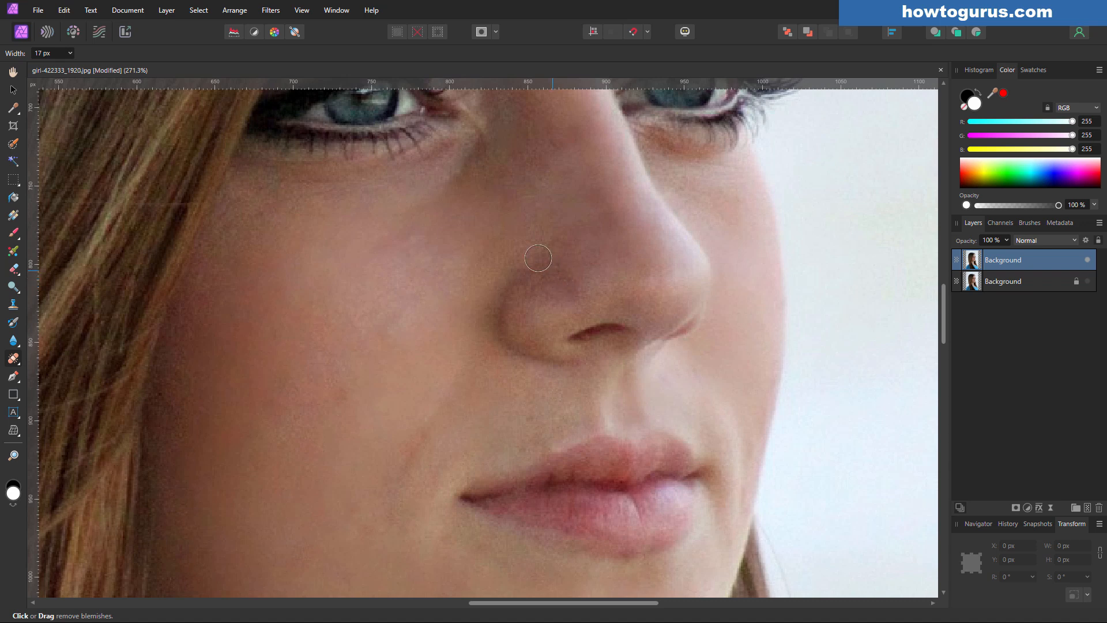
{"action": "left_click_drag", "start_coordinate": [423, 376], "coordinate": [396, 240]}
{"action": "left_click", "coordinate": [409, 390]}
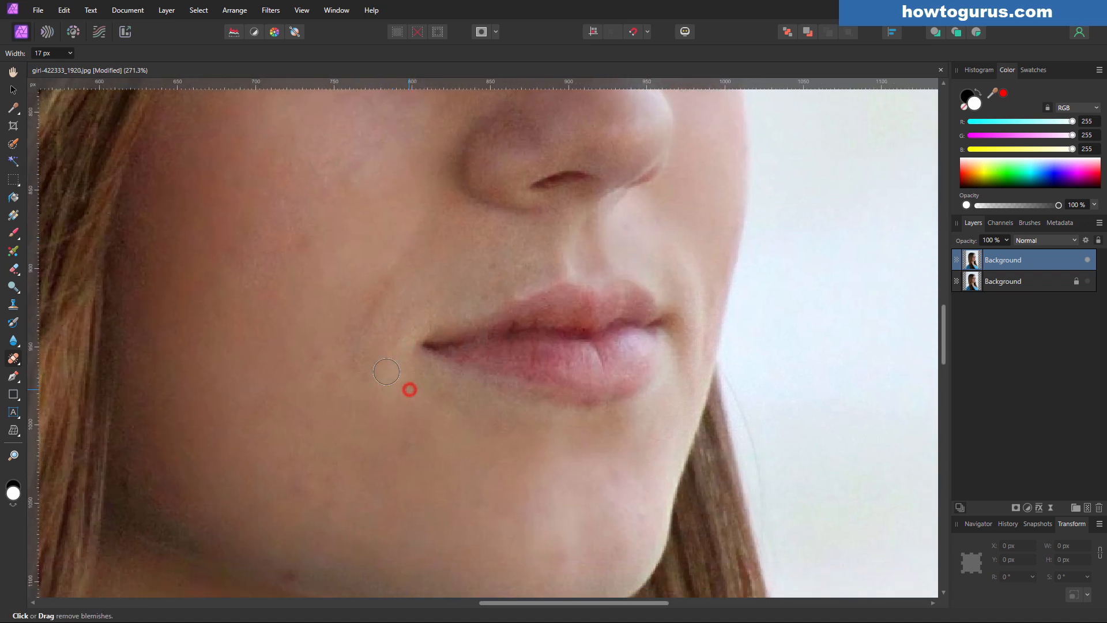
{"action": "left_click", "coordinate": [302, 245]}
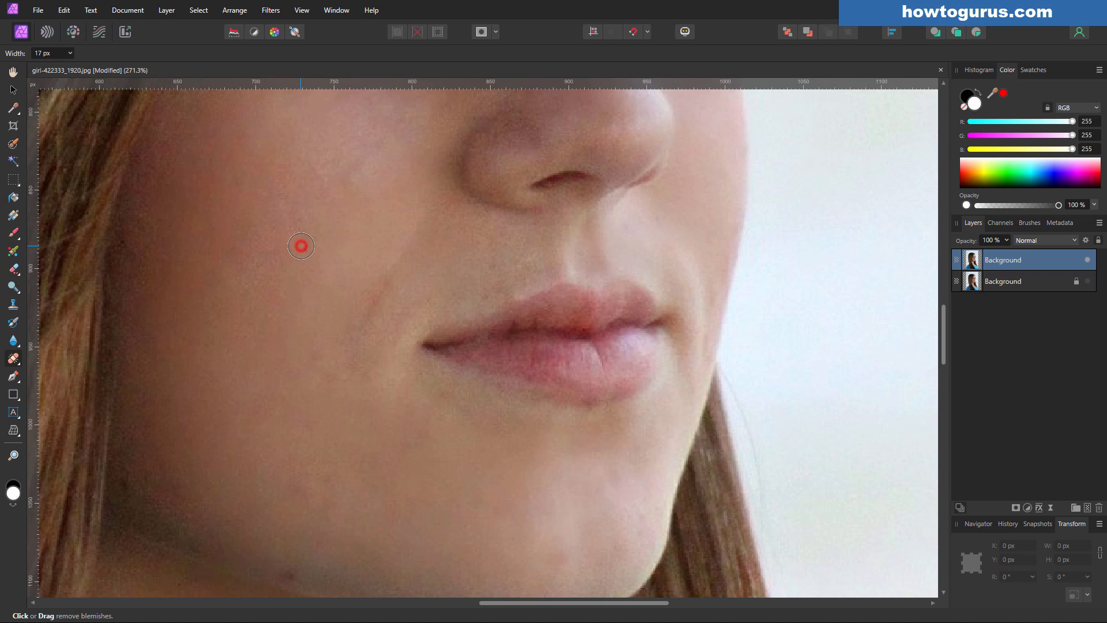
{"action": "left_click", "coordinate": [504, 273]}
{"action": "left_click", "coordinate": [663, 217]}
Remove the blemish on the jaw near the hair and the dark spot on the neck below it.
{"action": "left_click_drag", "start_coordinate": [405, 501], "coordinate": [465, 348]}
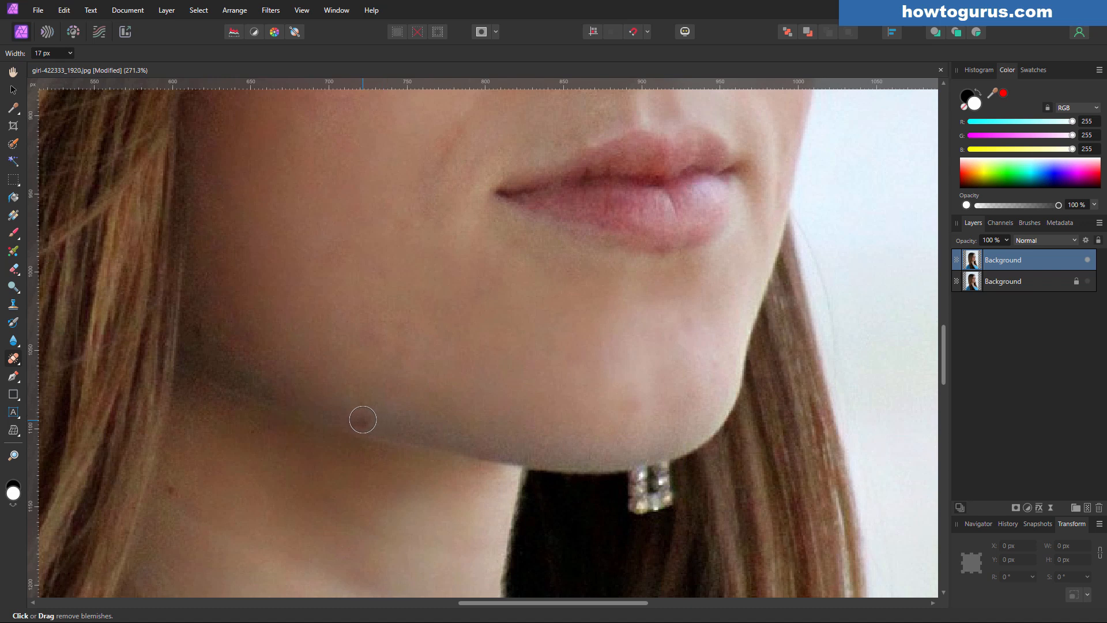
{"action": "left_click", "coordinate": [202, 333]}
{"action": "left_click", "coordinate": [174, 491]}
Review the whole portrait and compare it with the original by showing the original layer and toggling the retouched layer off and on.
{"action": "scroll", "coordinate": [536, 301], "scroll_direction": "down", "scroll_amount": 4}
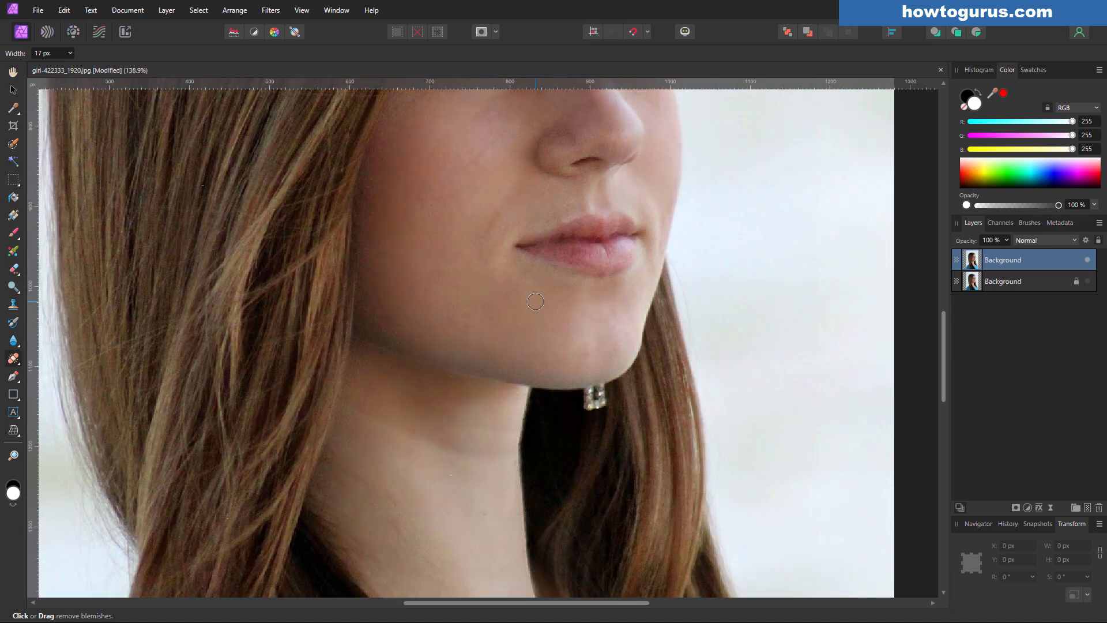
{"action": "key", "text": "ctrl+0"}
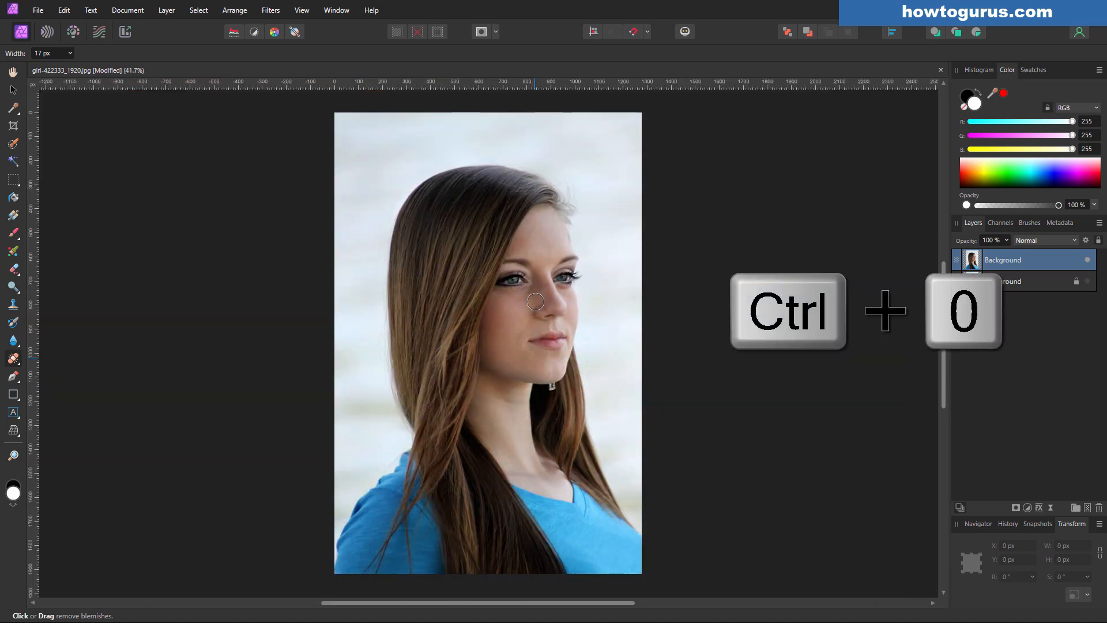
{"action": "scroll", "coordinate": [554, 307], "scroll_direction": "up", "scroll_amount": 5}
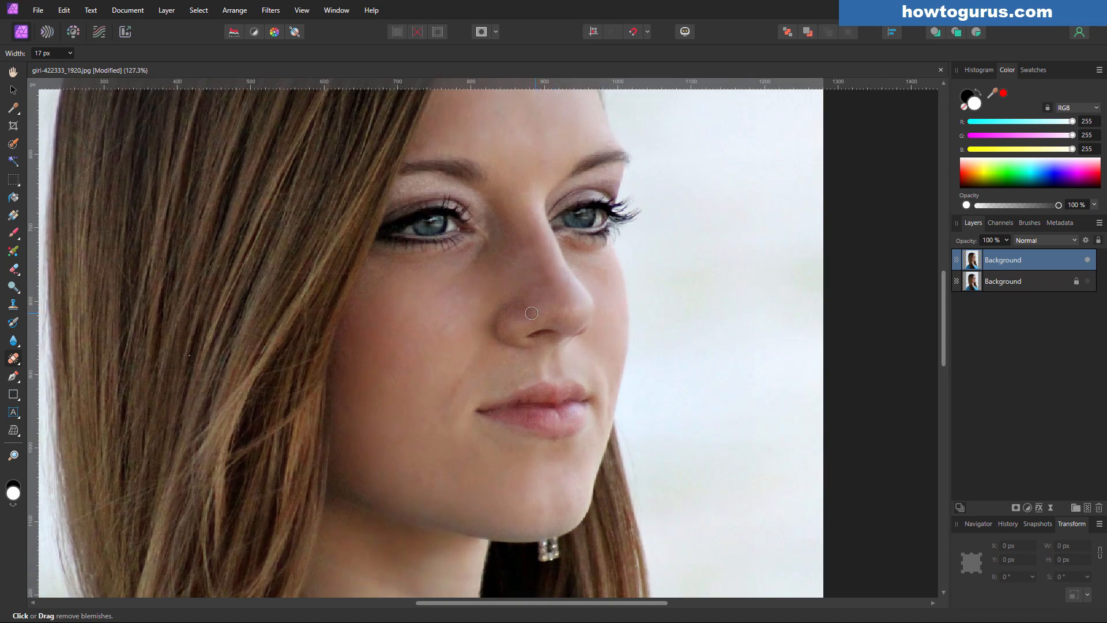
{"action": "scroll", "coordinate": [929, 327], "scroll_direction": "up", "scroll_amount": 2}
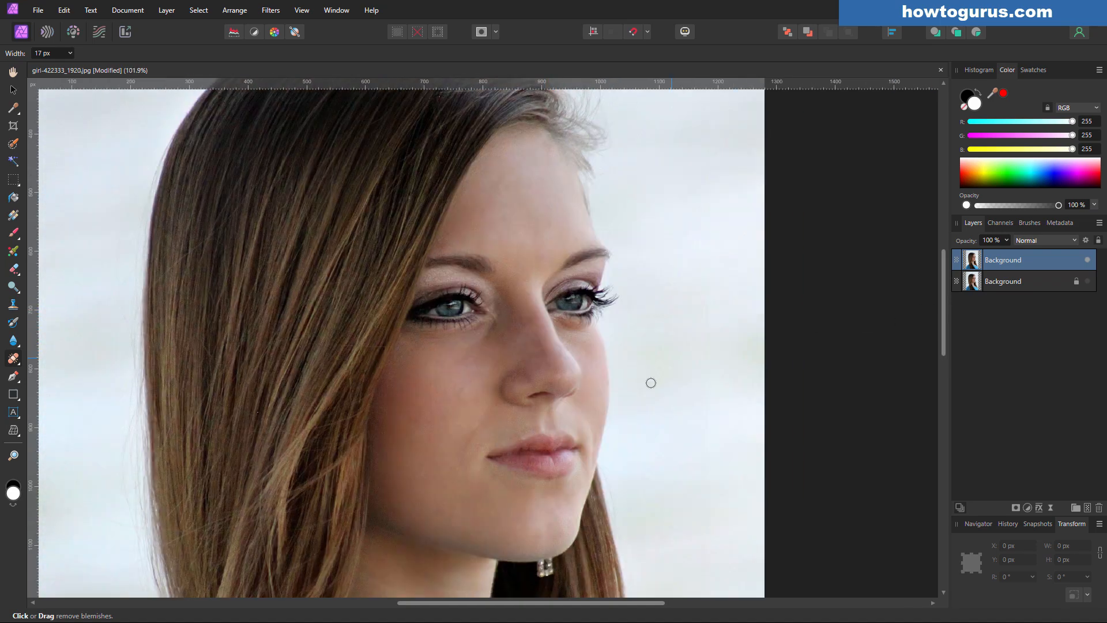
{"action": "left_click", "coordinate": [1088, 260]}
{"action": "left_click", "coordinate": [1088, 260]}
{"action": "scroll", "coordinate": [805, 384], "scroll_direction": "down", "scroll_amount": 1}
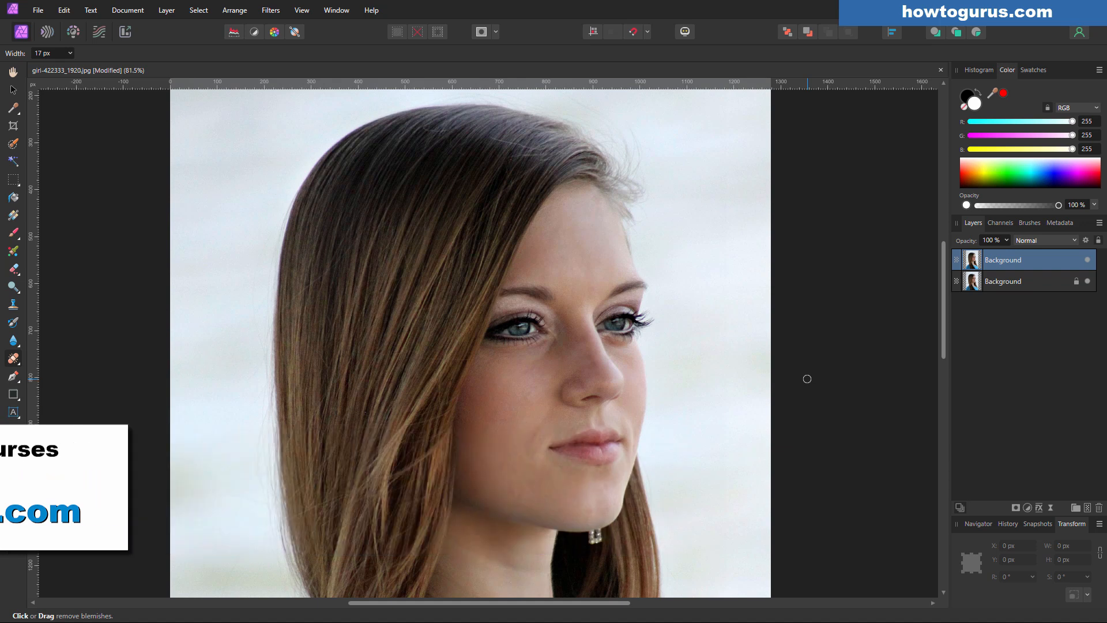
{"action": "key", "text": "ctrl+minus"}
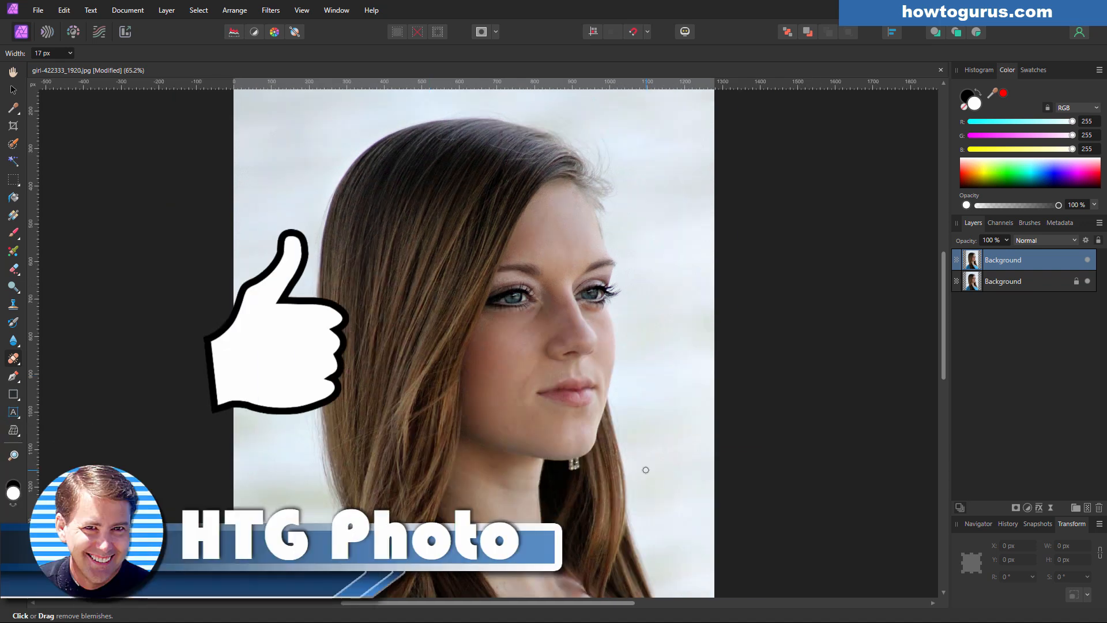